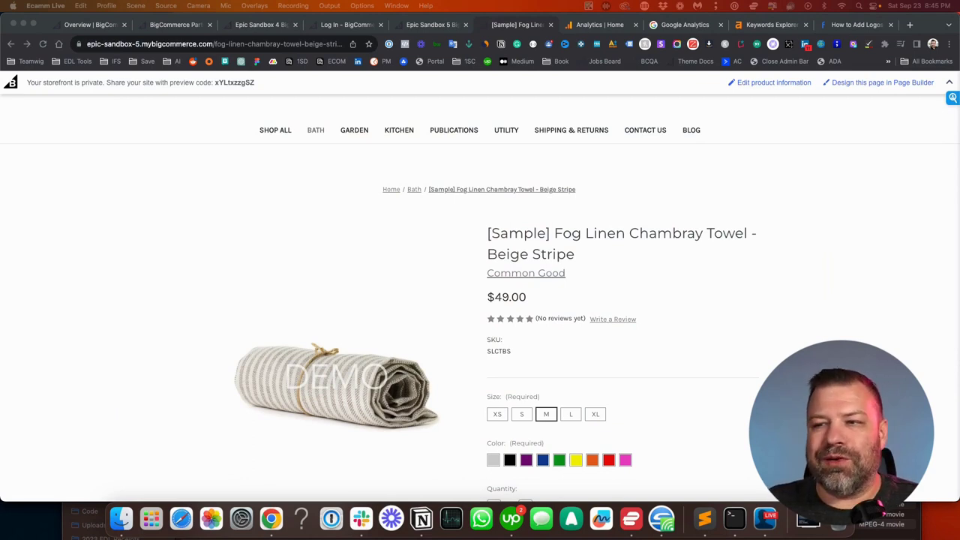
- Load the storefront's /brands page and scroll through its Common Good, OFS and Sagaform listings
left_click(541, 279)
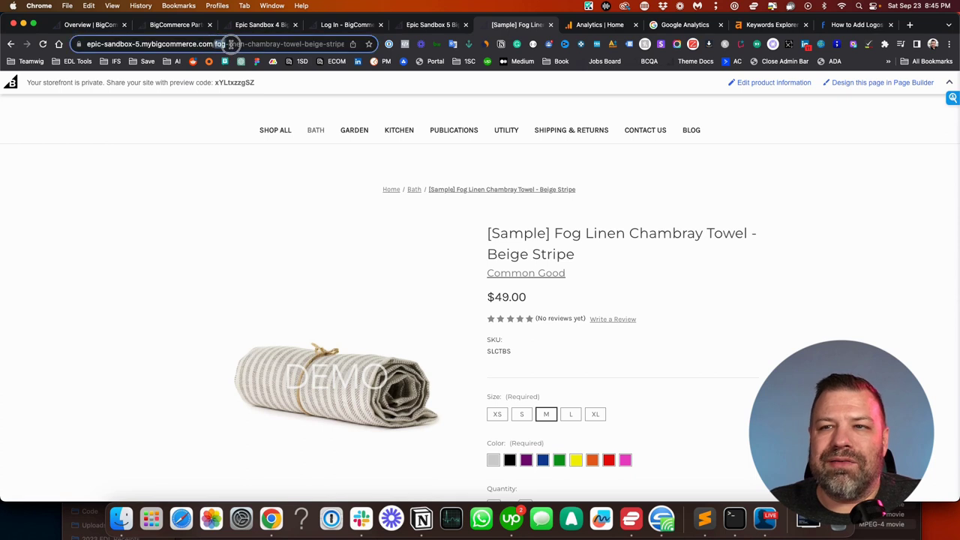
left_click_drag(225, 43, 567, 51)
type("brands")
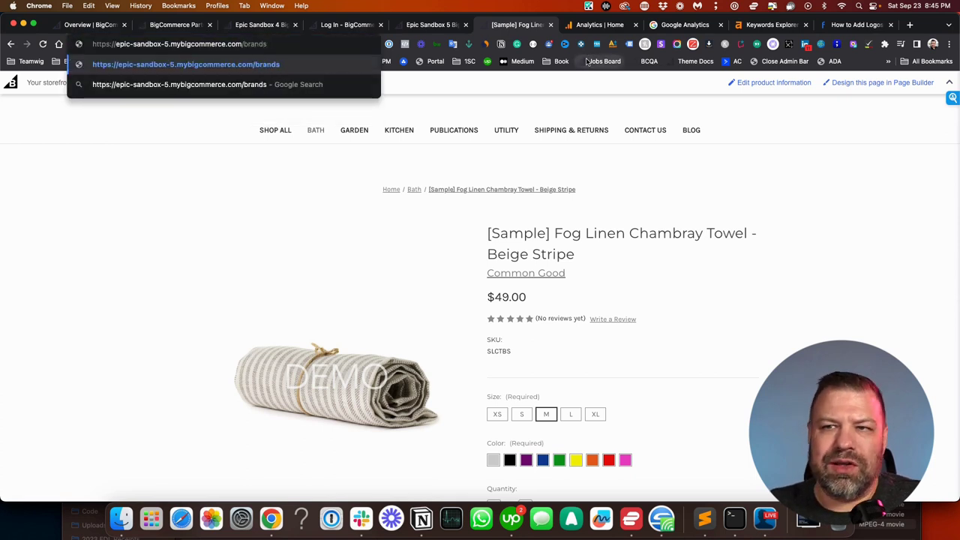
key("Return")
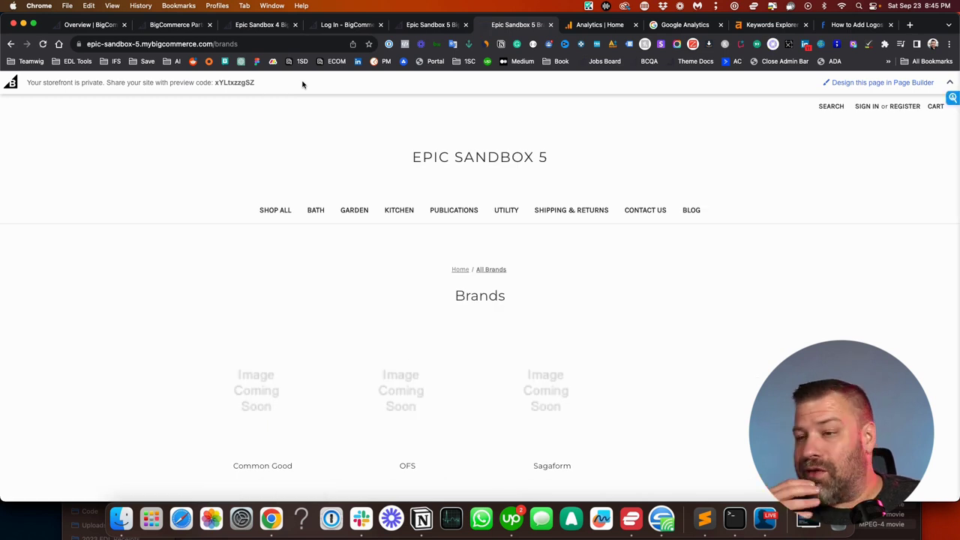
left_click(227, 41)
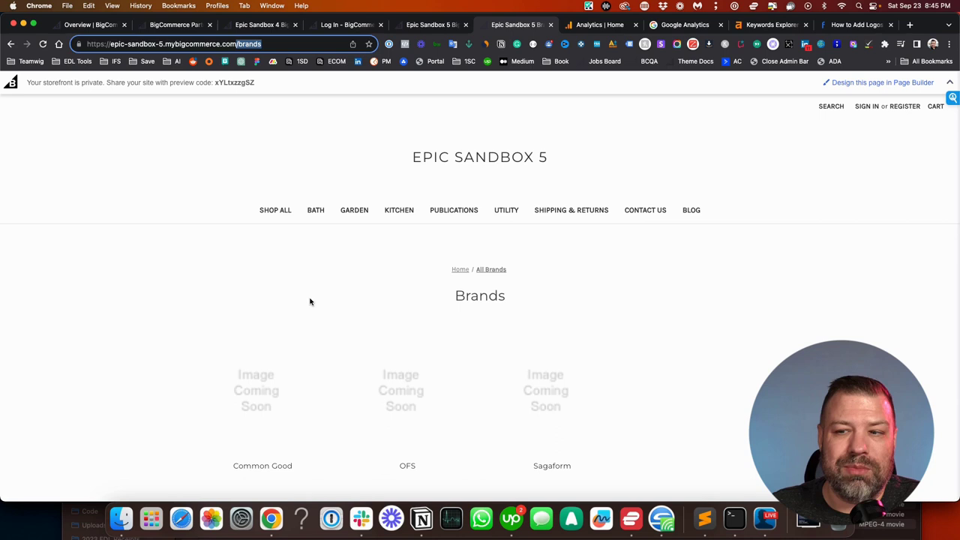
left_click(303, 380)
scroll(303, 380, "down", 1)
scroll(291, 418, "up", 1)
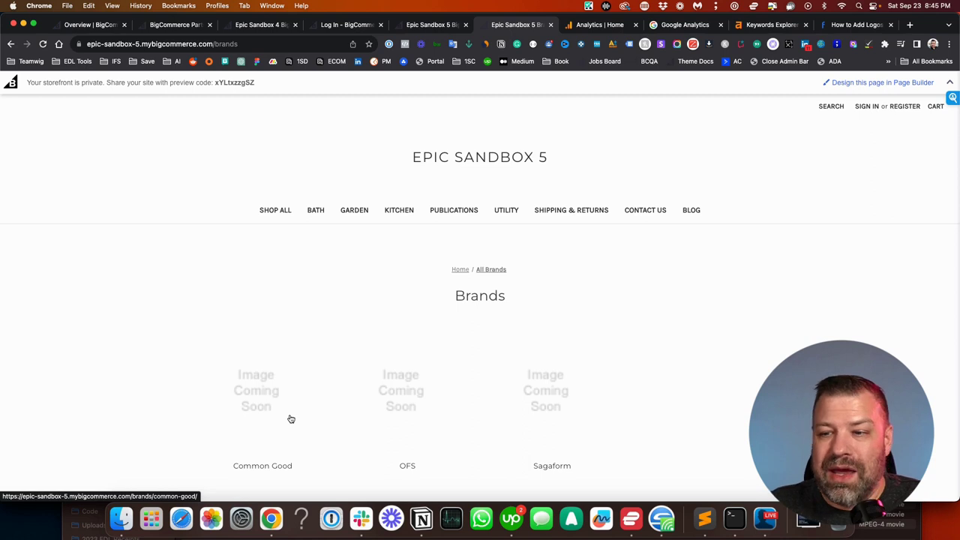
scroll(397, 392, "down", 4)
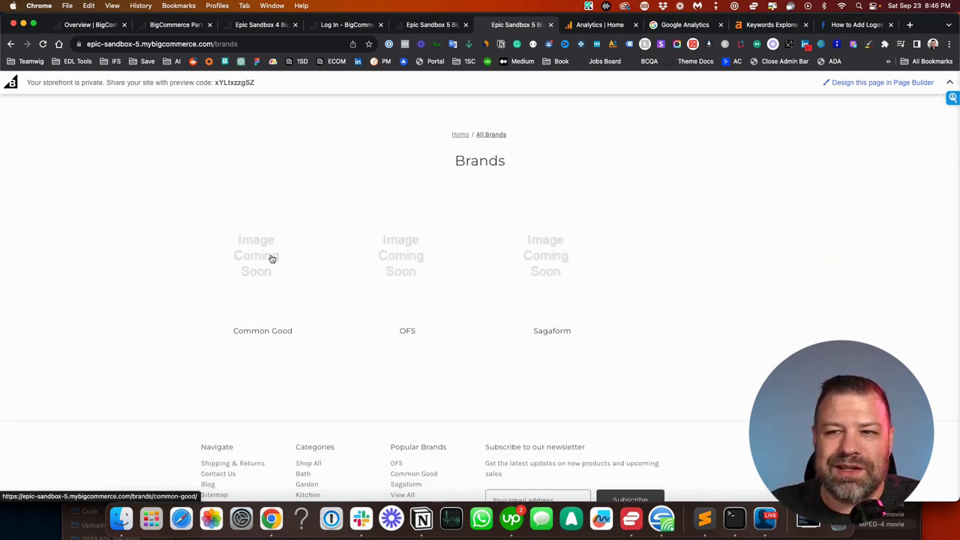
- Open the Common Good brand page listing the Fog Linen Chambray Towel and Laundry Detergent
left_click(280, 297)
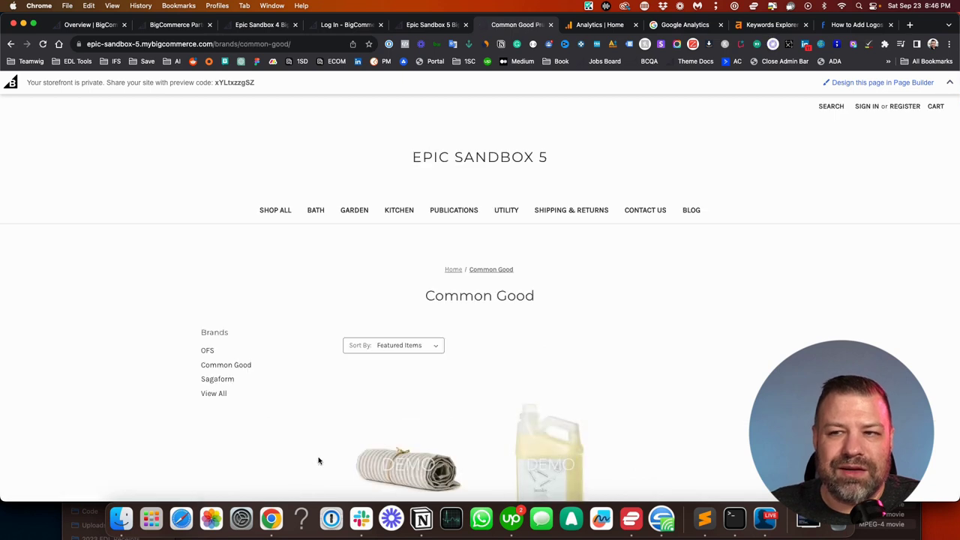
scroll(515, 393, "down", 2)
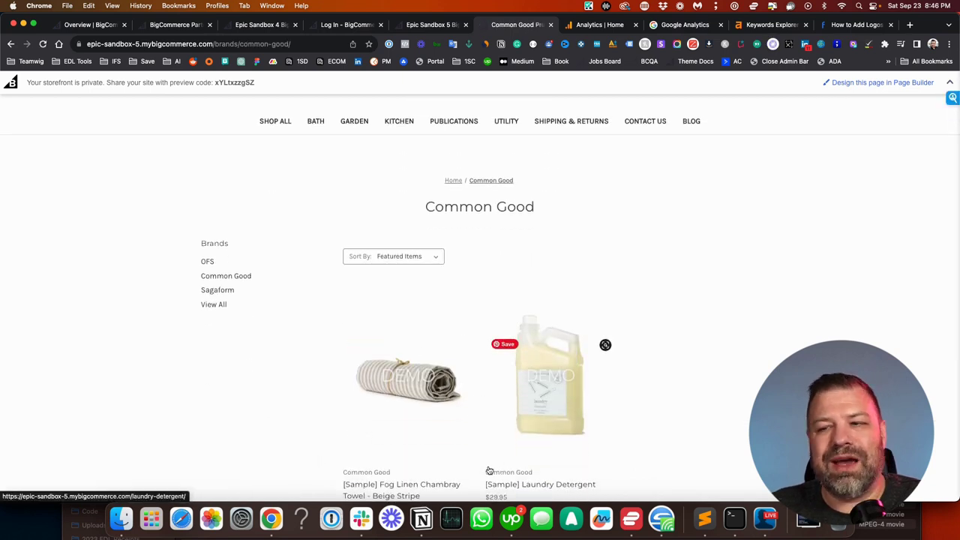
scroll(487, 449, "down", 2)
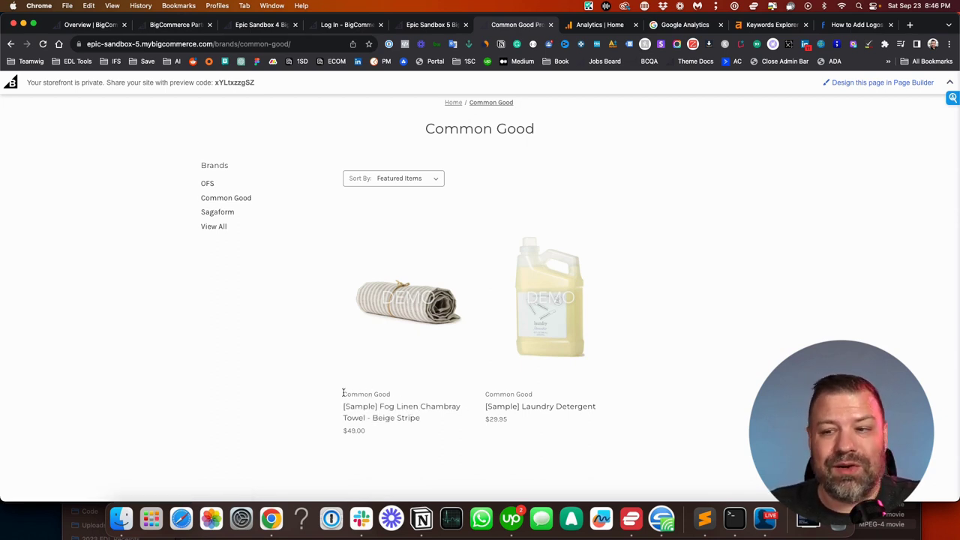
- Highlight the Common Good label and select the brands/common-good/ part of the address
left_click_drag(344, 393, 392, 396)
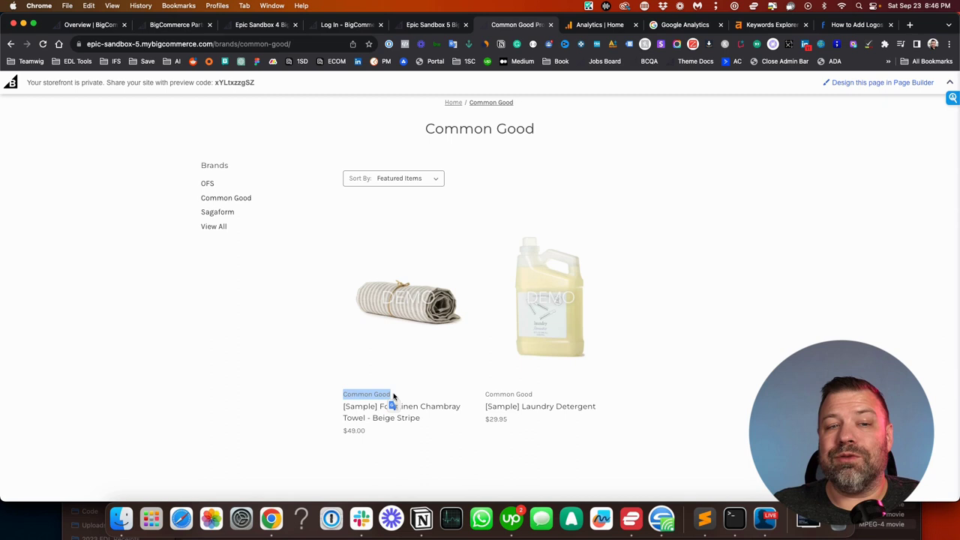
left_click(234, 45)
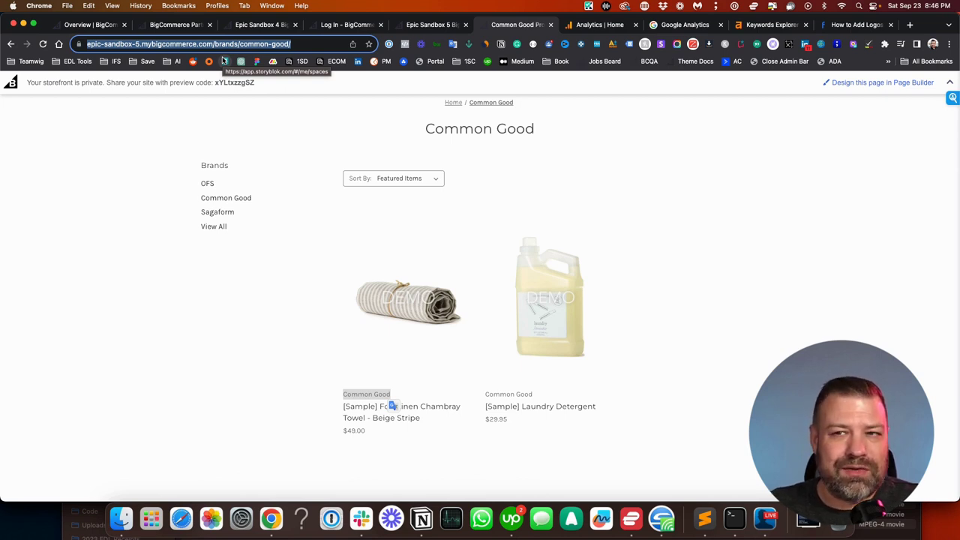
left_click(237, 43)
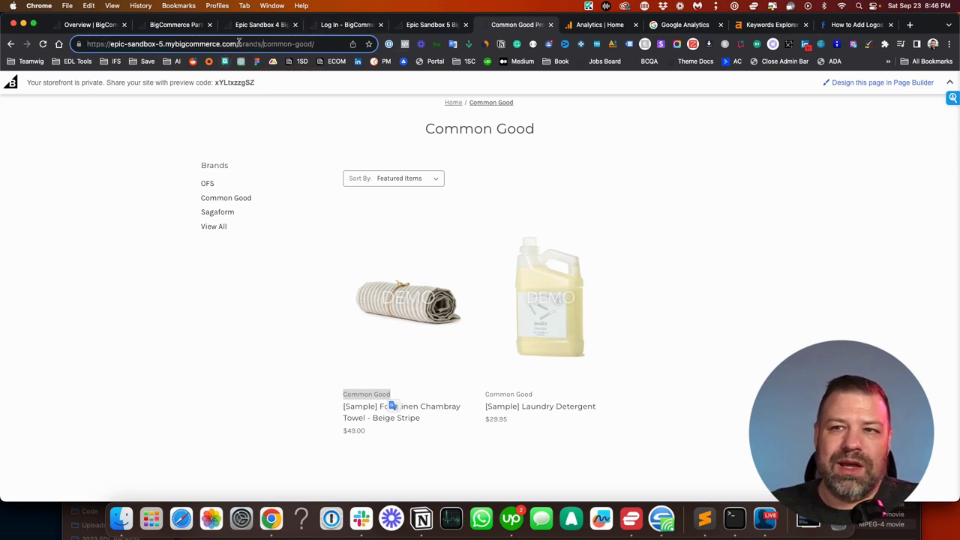
left_click_drag(237, 44, 441, 45)
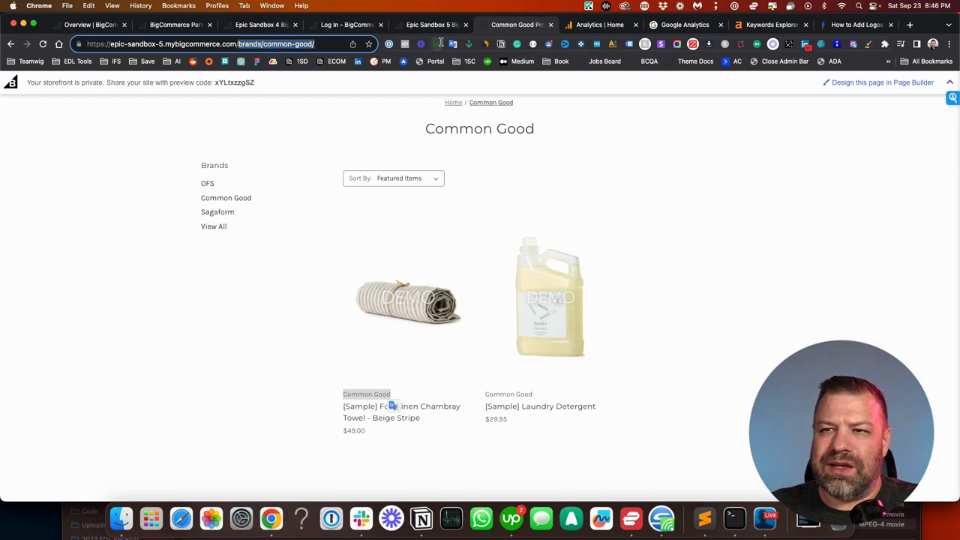
- Load the storefront /sitemap page and scroll to its Brands section: Sagaform, OFS, Common Good
type("sitemap")
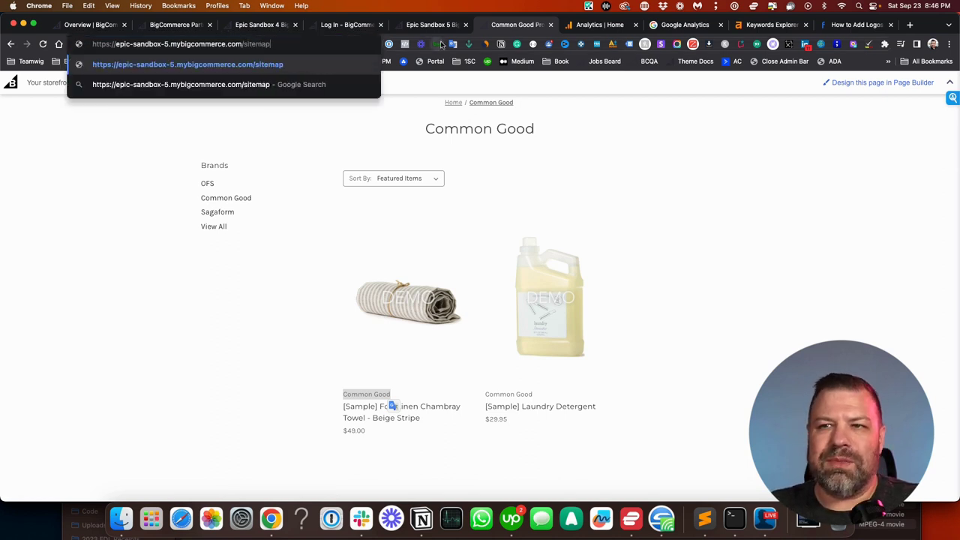
key("Return")
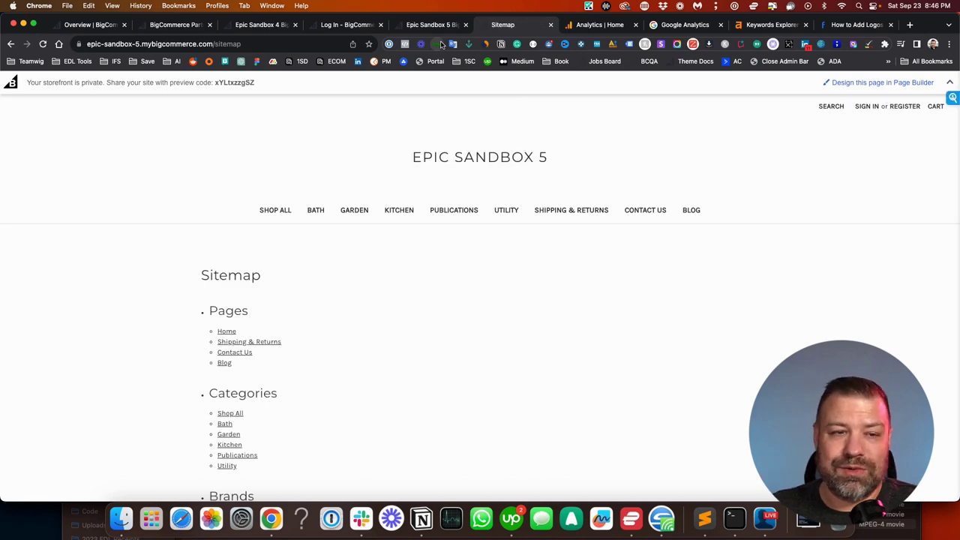
scroll(120, 243, "down", 5)
scroll(122, 244, "up", 2)
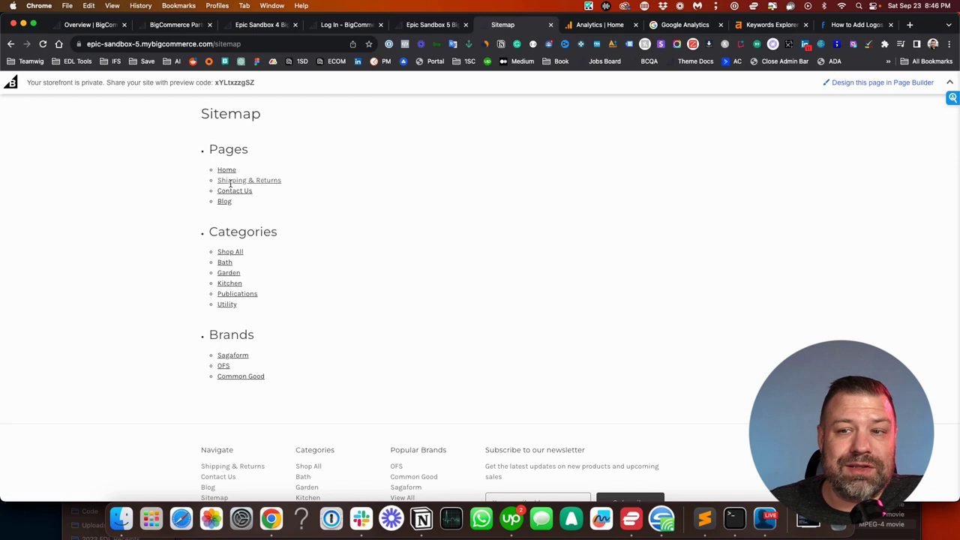
scroll(242, 308, "down", 1)
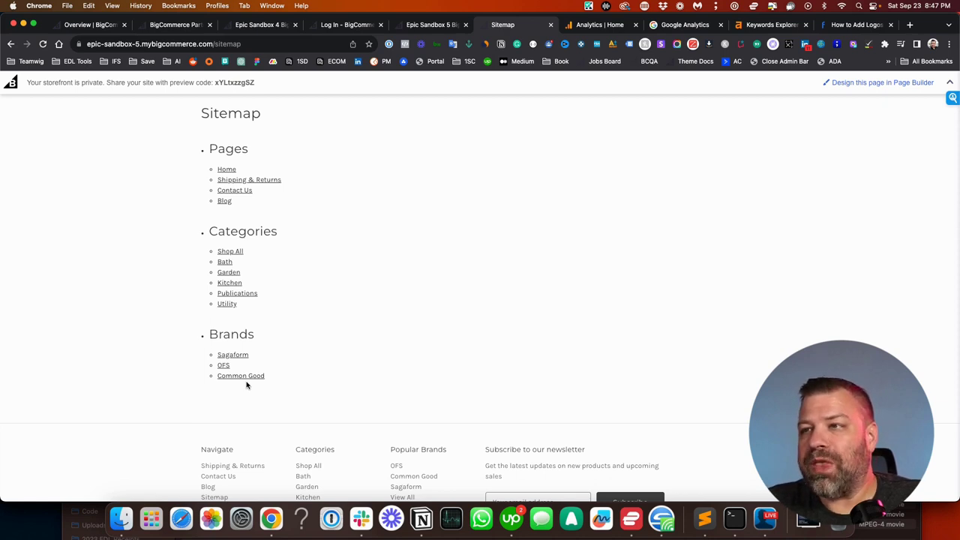
scroll(390, 292, "up", 1)
triple_click(439, 187)
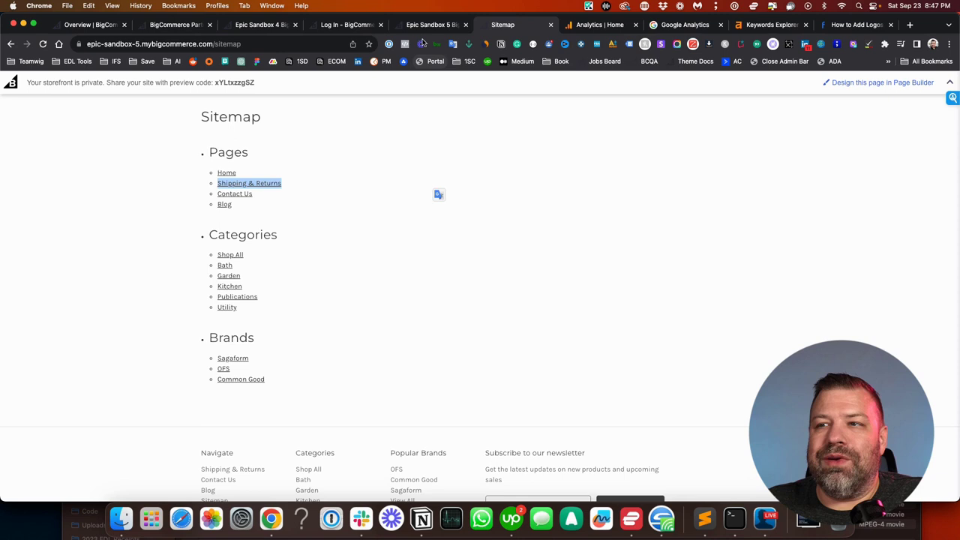
- In admin, change the Fog Linen Chambray Towel's brand to new 'Common Goods' and save
left_click(424, 26)
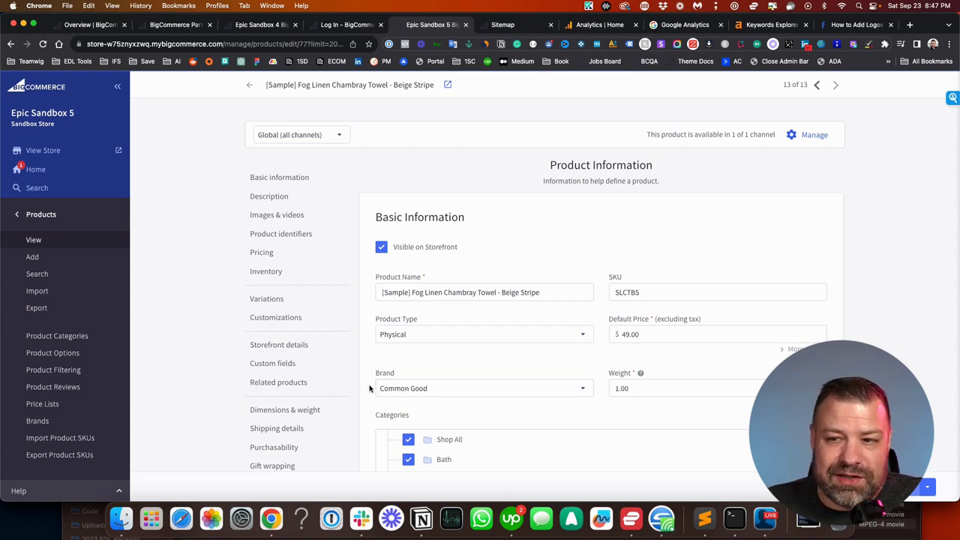
left_click(454, 389)
type("s")
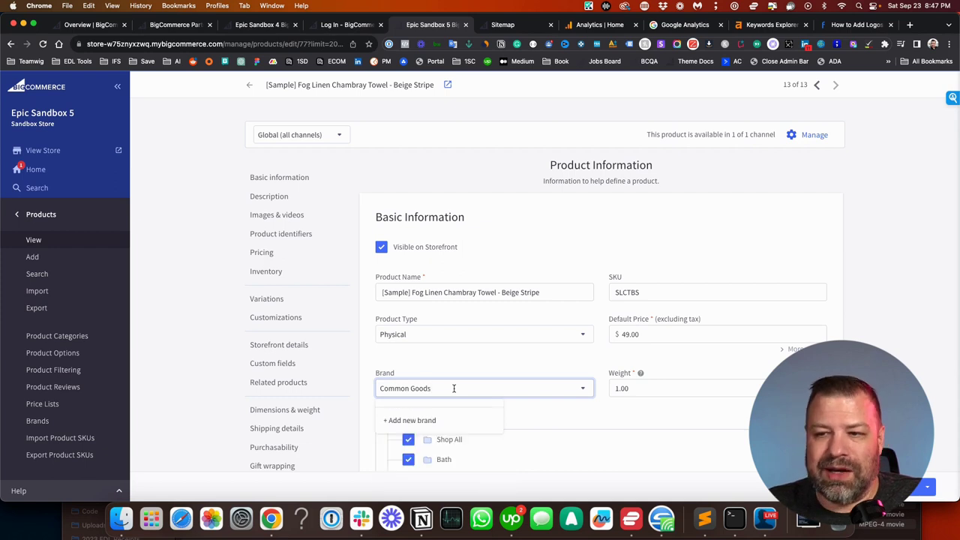
left_click(417, 420)
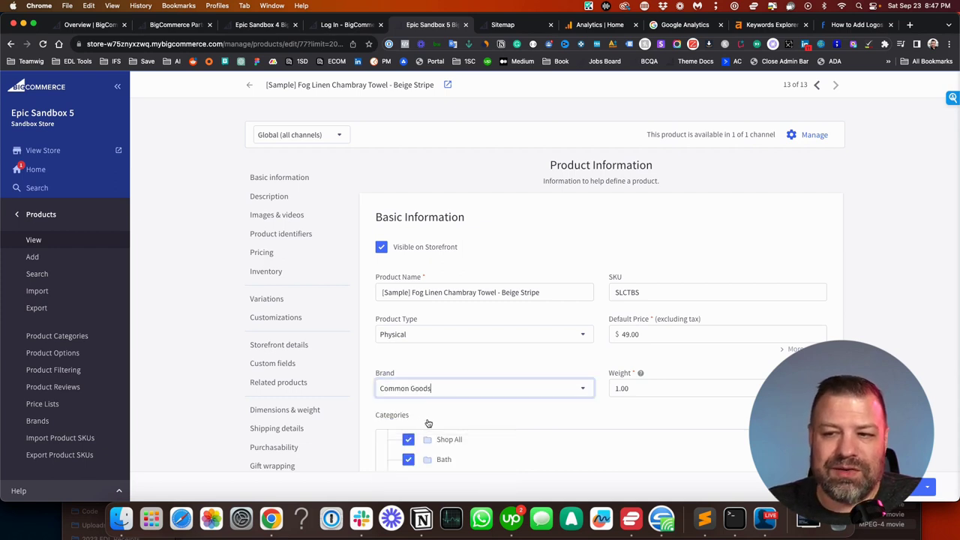
left_click(913, 491)
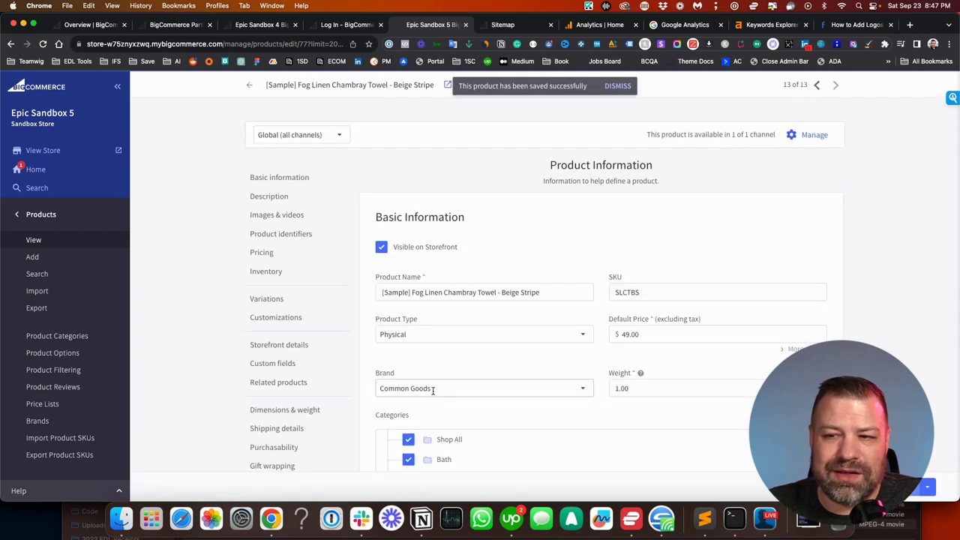
left_click(37, 422)
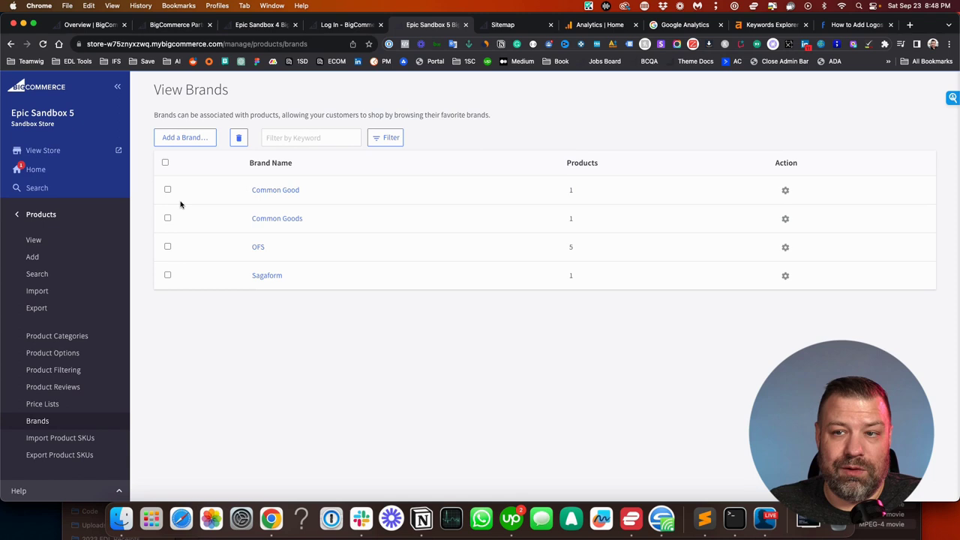
- Select all four brands on View Brands and delete them, confirming the prompt
left_click(166, 164)
left_click(238, 138)
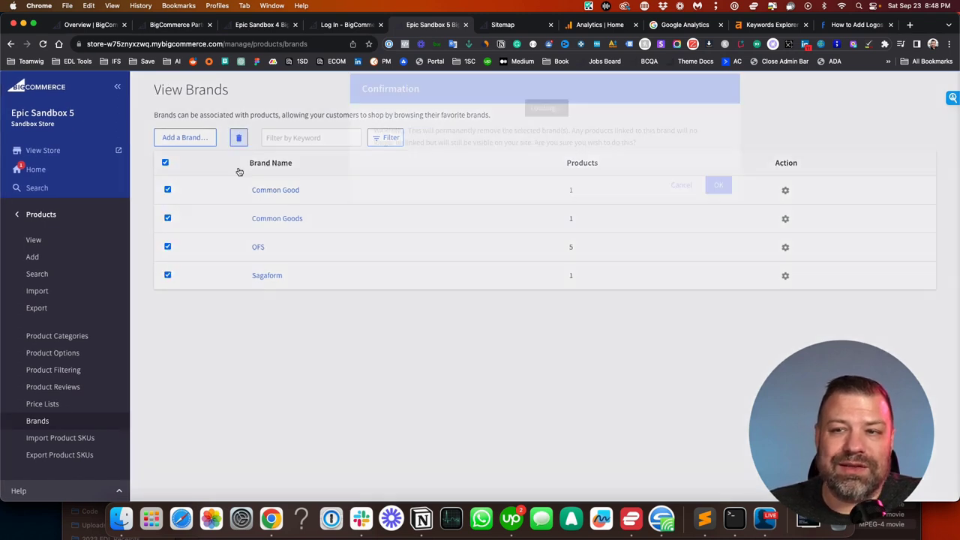
left_click(718, 185)
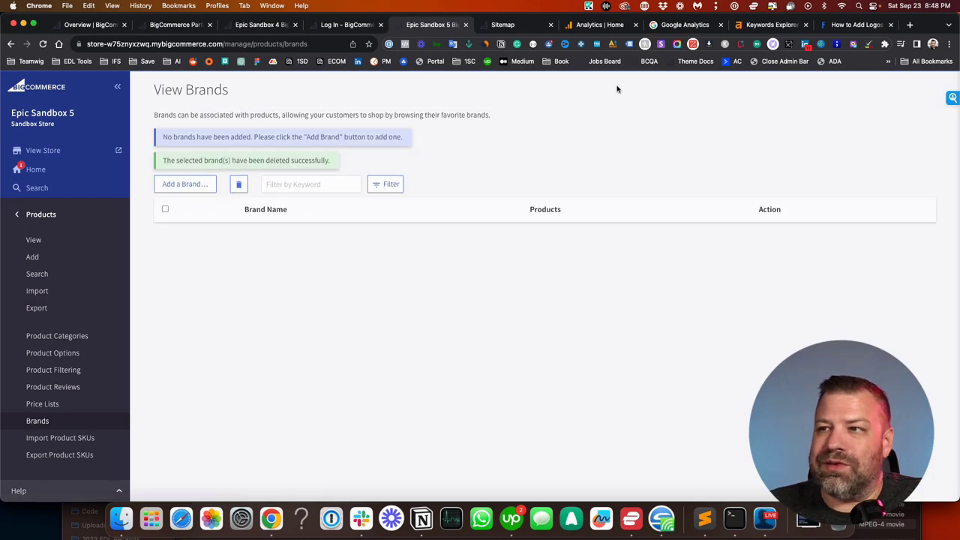
- Reload the storefront sitemap, then load /brands to verify no brands remain
left_click(499, 25)
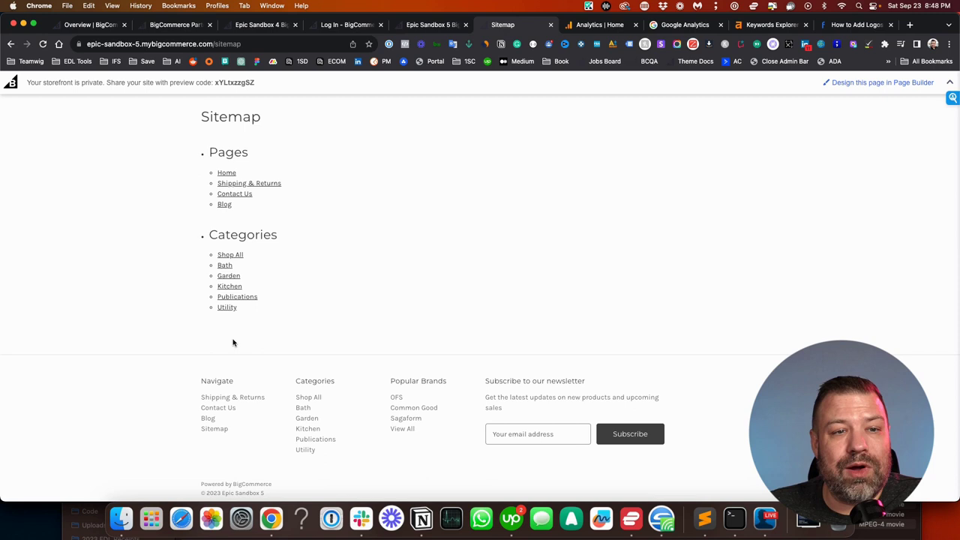
double_click(316, 46)
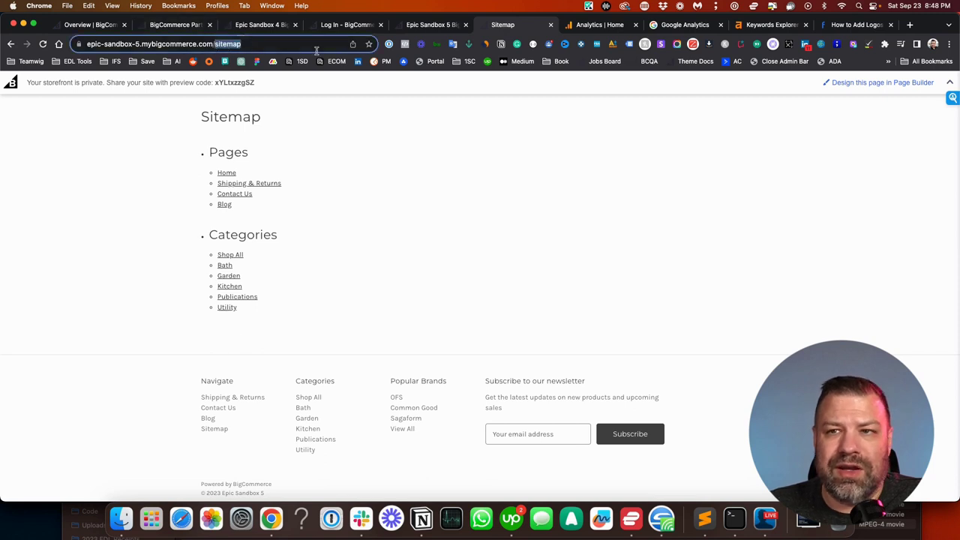
type("brands")
key("Return")
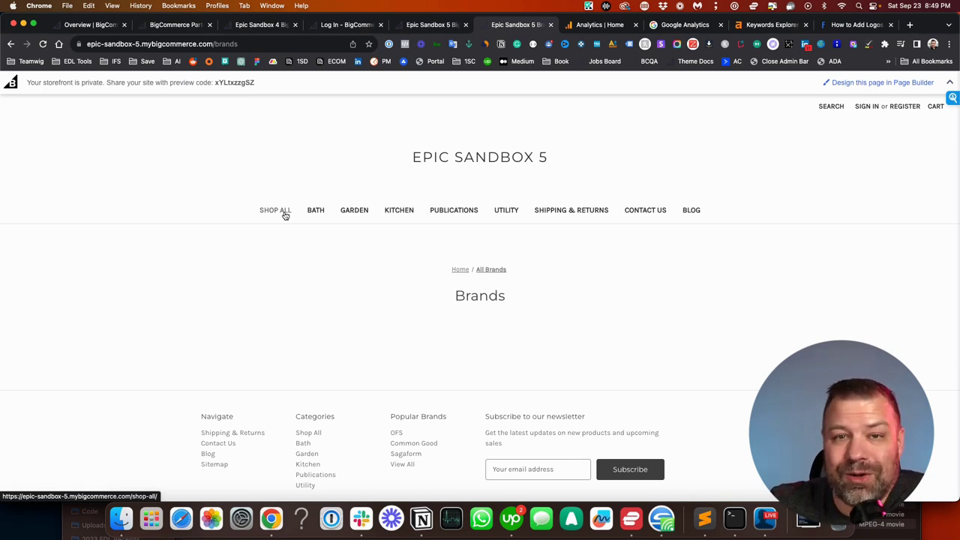
- Return to the Epic Sandbox 5 admin's View Brands page showing no brands
left_click(416, 28)
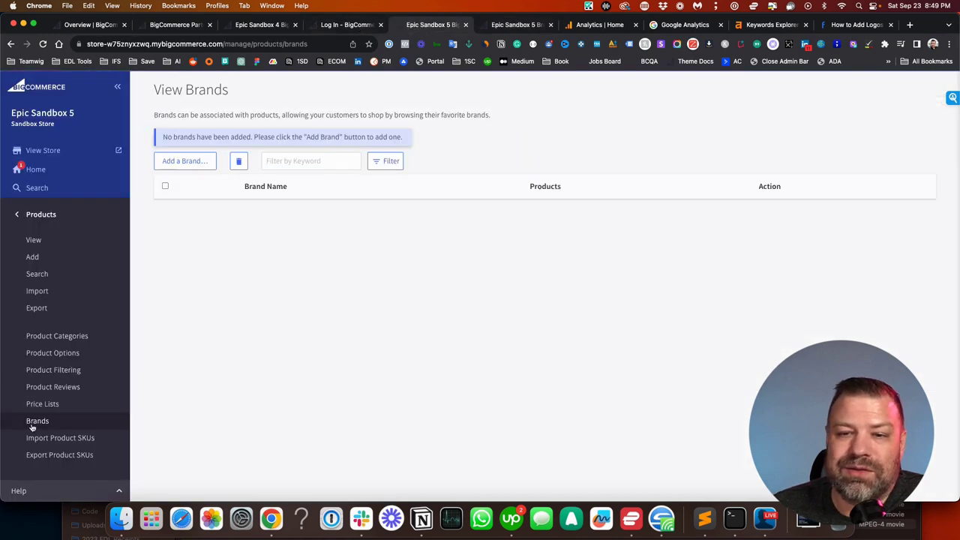